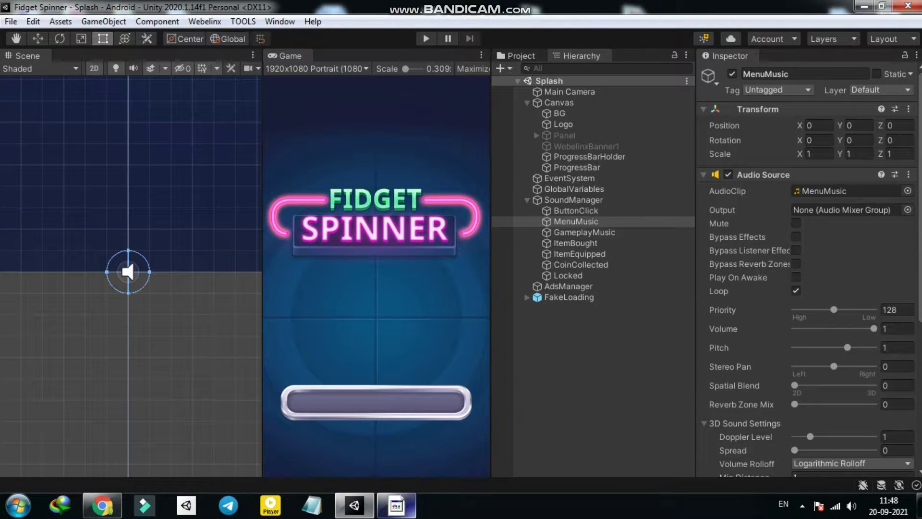
# Enter Play mode and let the splash load into the TIMED SPIN / FREE SPIN menu.
pyautogui.click(427, 38)
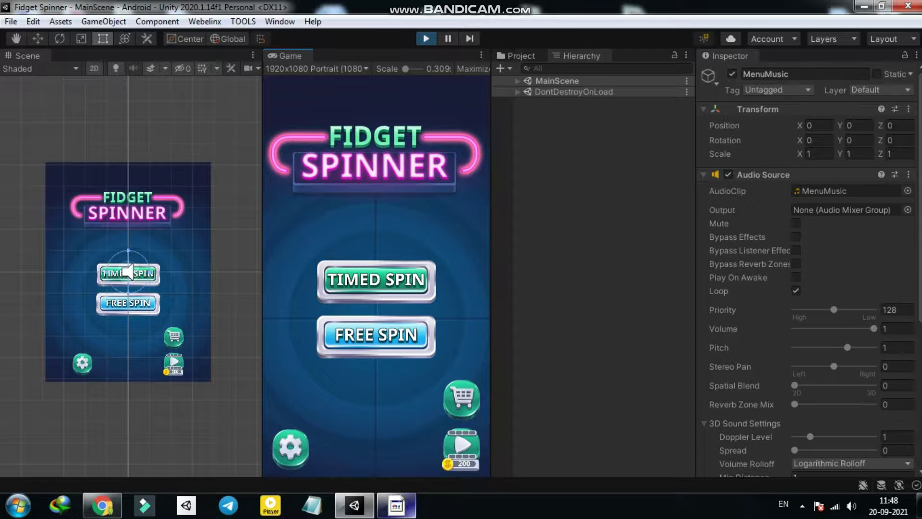
# Start a timed spin, flick the spinner, and end the round at score 164.
pyautogui.click(386, 282)
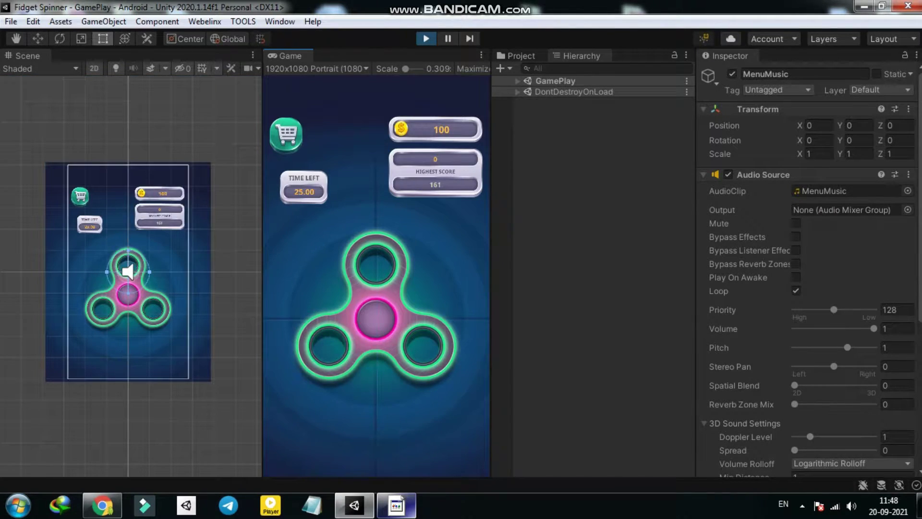
pyautogui.moveTo(390, 423); pyautogui.dragTo(331, 413)
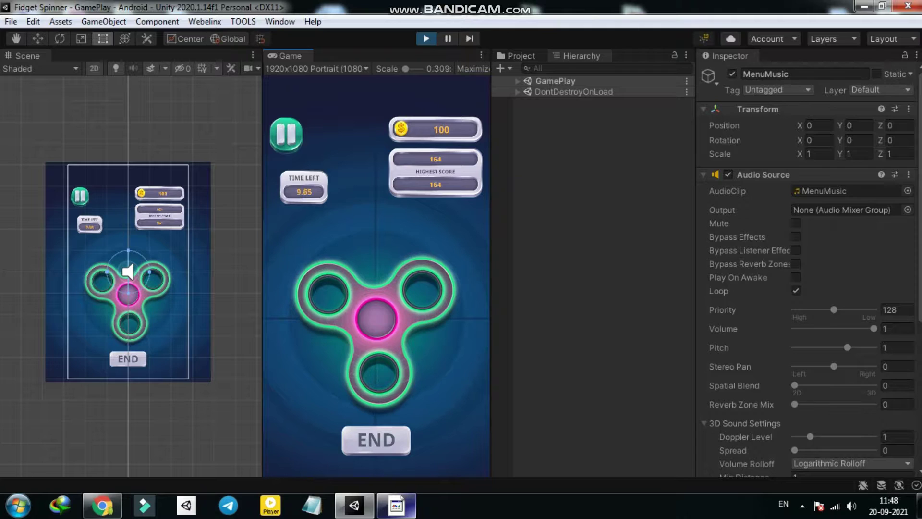
pyautogui.click(376, 440)
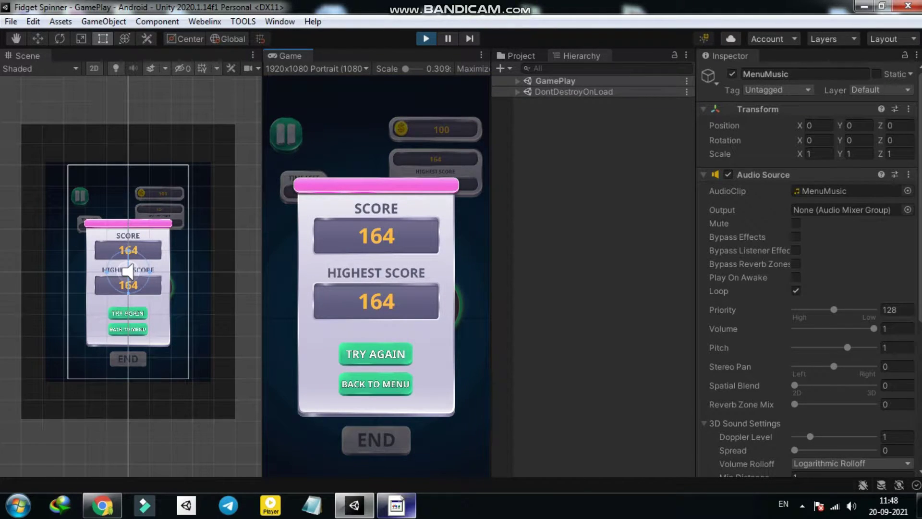
# Leave the score popup via BACK TO MENU and play a second round ending at 158.
pyautogui.click(366, 384)
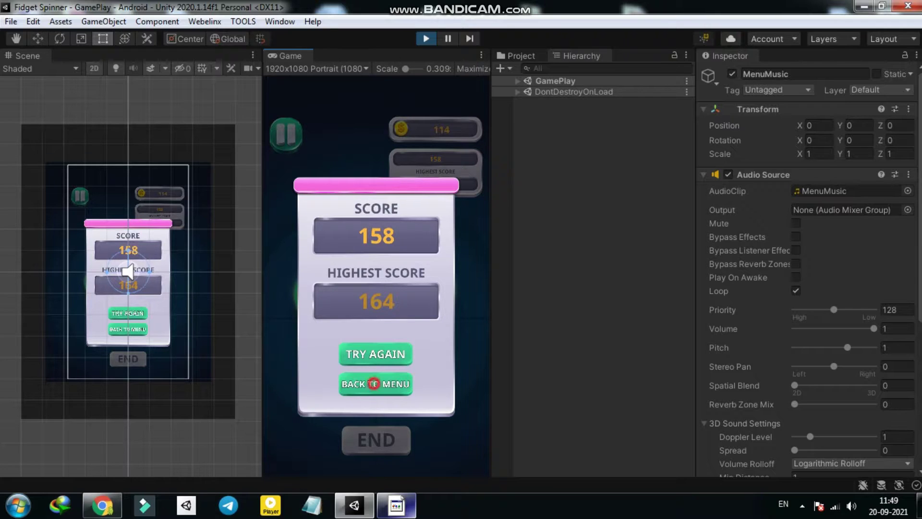
# Return to the main menu, open the spinner shop, and page through the first spinners.
pyautogui.click(374, 383)
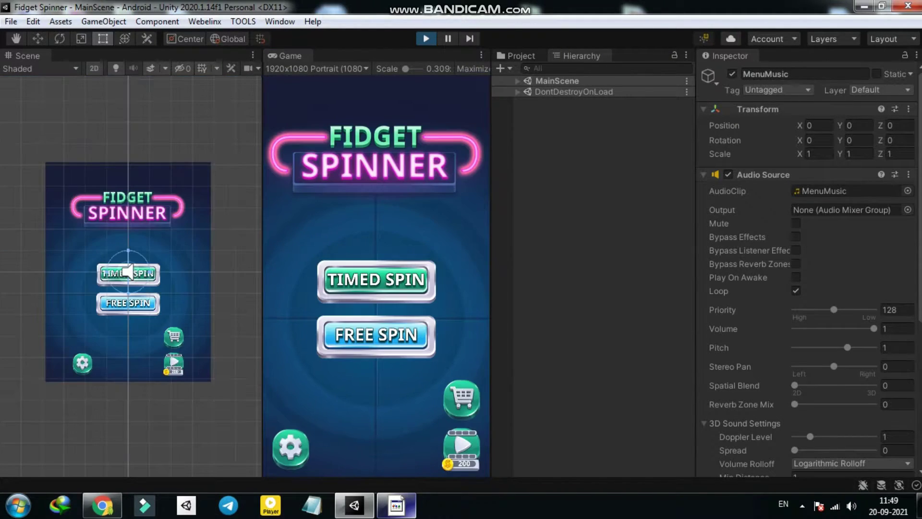
pyautogui.click(461, 397)
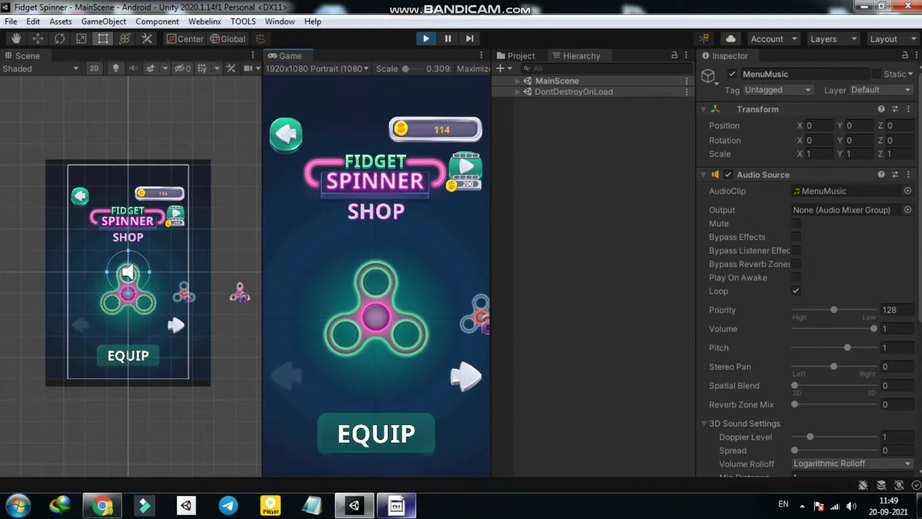
pyautogui.click(466, 377)
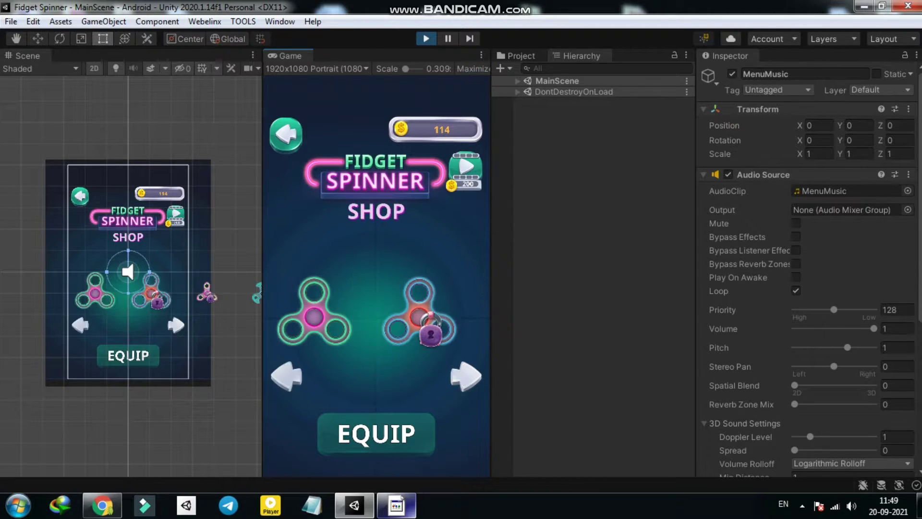
pyautogui.click(466, 376)
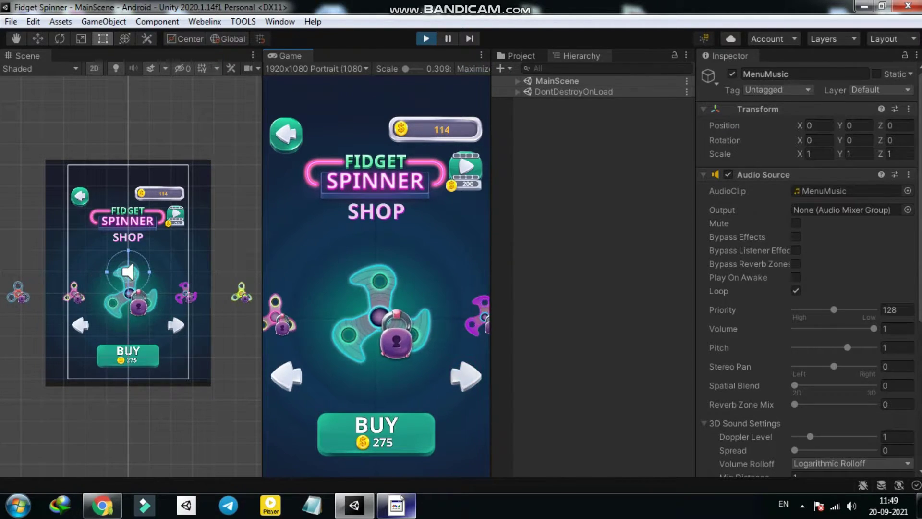
pyautogui.click(466, 376)
pyautogui.click(466, 376)
pyautogui.click(465, 375)
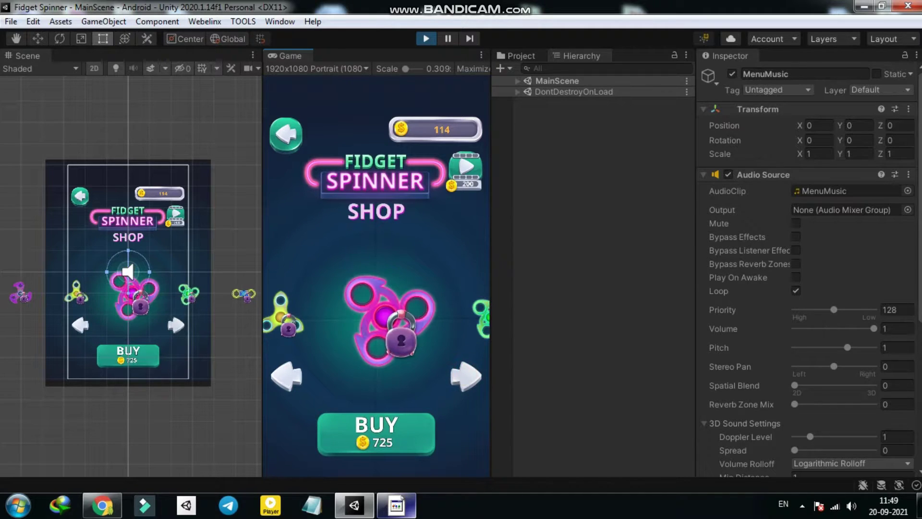
pyautogui.click(465, 375)
pyautogui.click(465, 374)
# Page past the yellow and purple spinners to the 9475-coin one, then exit the shop.
pyautogui.click(466, 376)
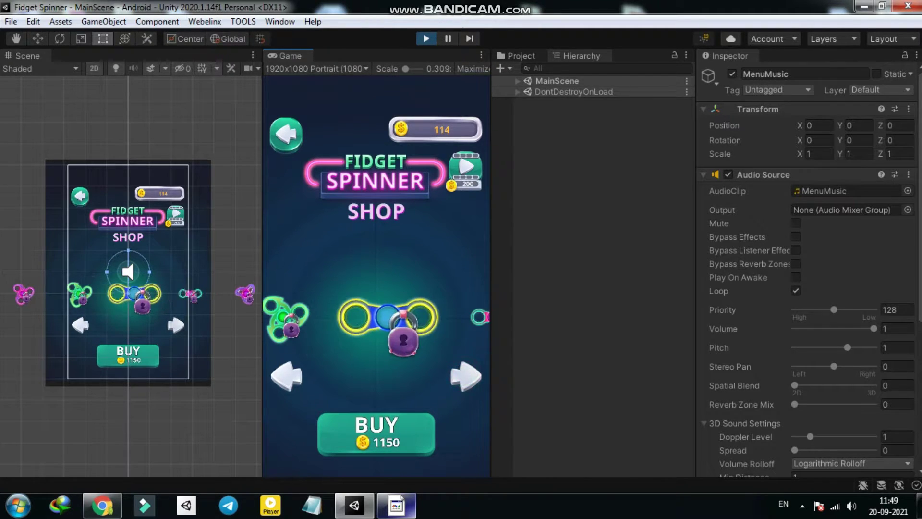
pyautogui.click(465, 372)
pyautogui.click(465, 372)
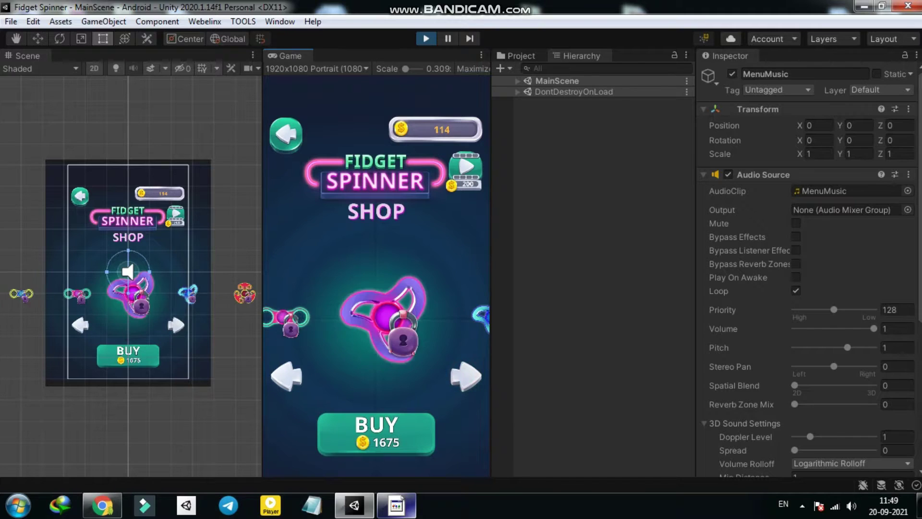
pyautogui.click(465, 372)
pyautogui.click(465, 373)
pyautogui.click(465, 372)
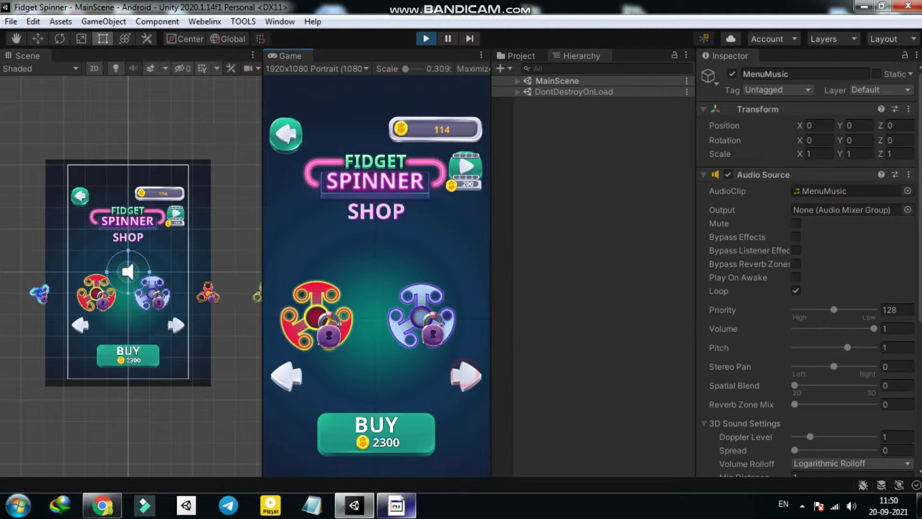
pyautogui.click(465, 373)
pyautogui.click(465, 373)
pyautogui.click(465, 373)
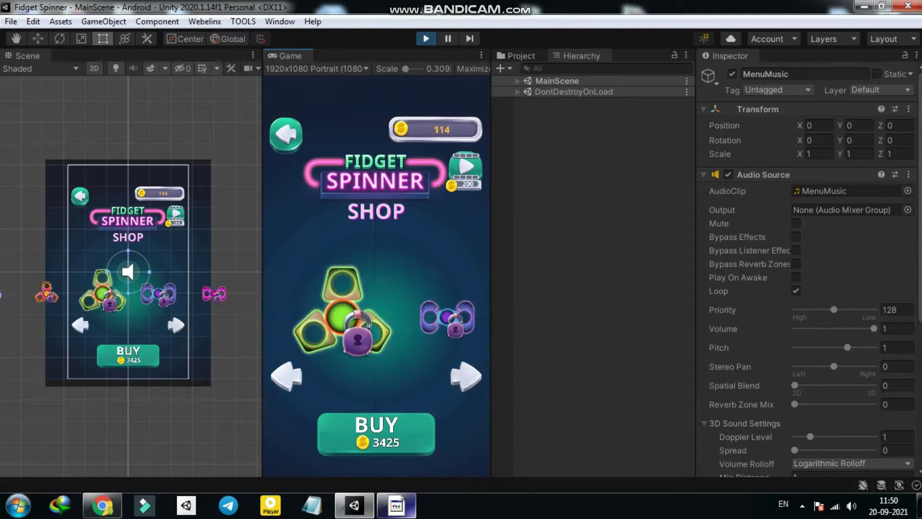
pyautogui.click(465, 373)
pyautogui.click(465, 373)
pyautogui.click(465, 372)
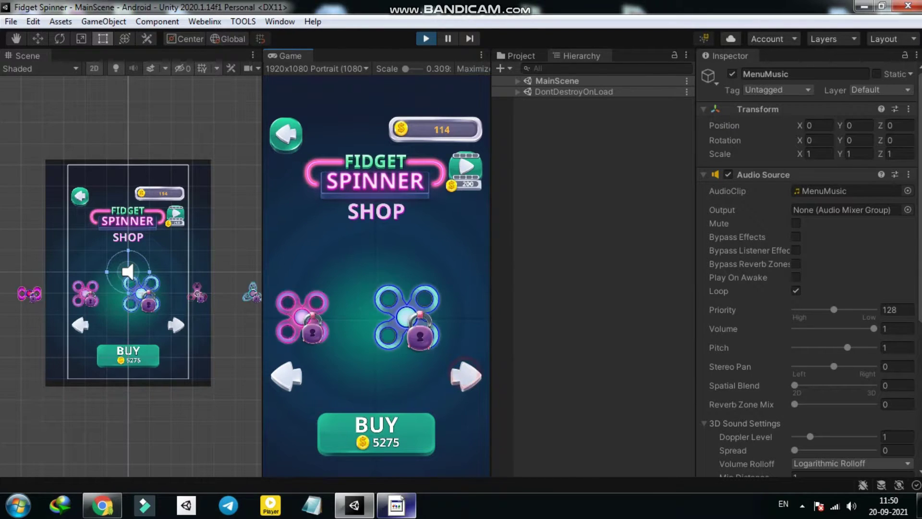
pyautogui.click(465, 372)
pyautogui.click(465, 373)
pyautogui.click(464, 372)
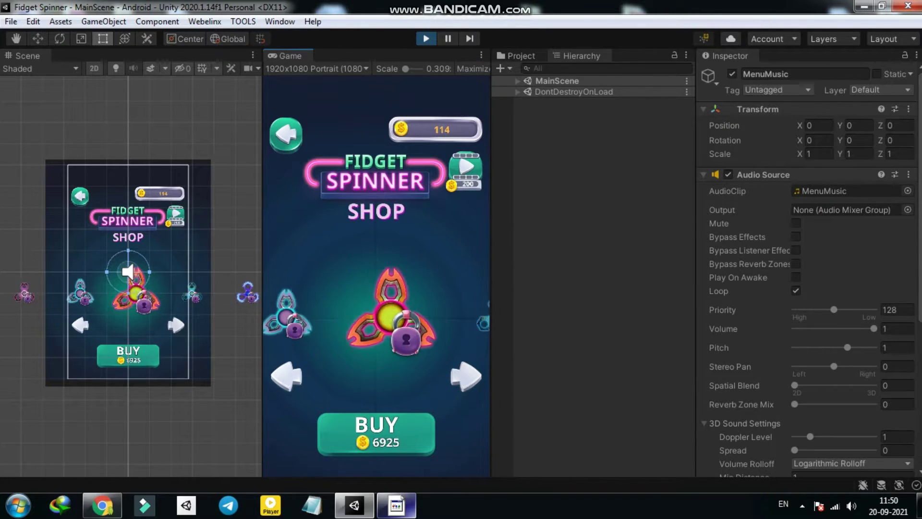
pyautogui.click(465, 372)
pyautogui.click(464, 372)
pyautogui.click(465, 372)
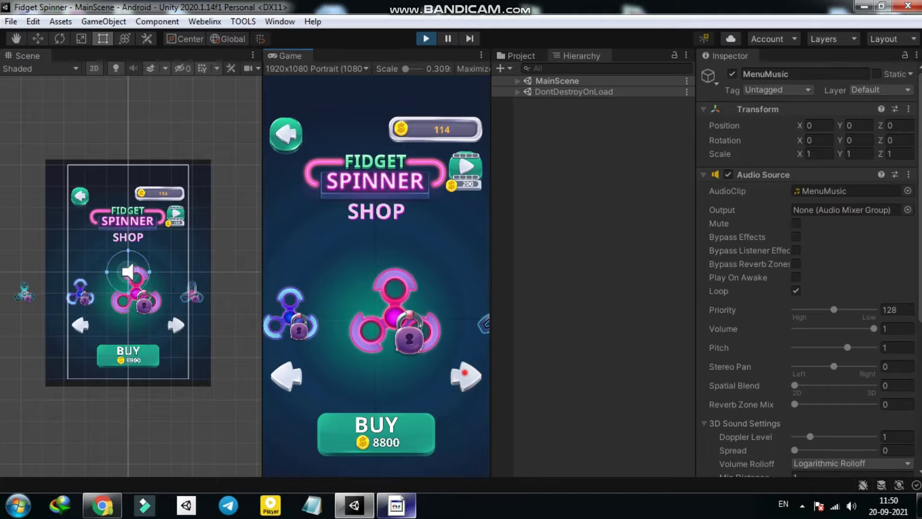
pyautogui.click(465, 372)
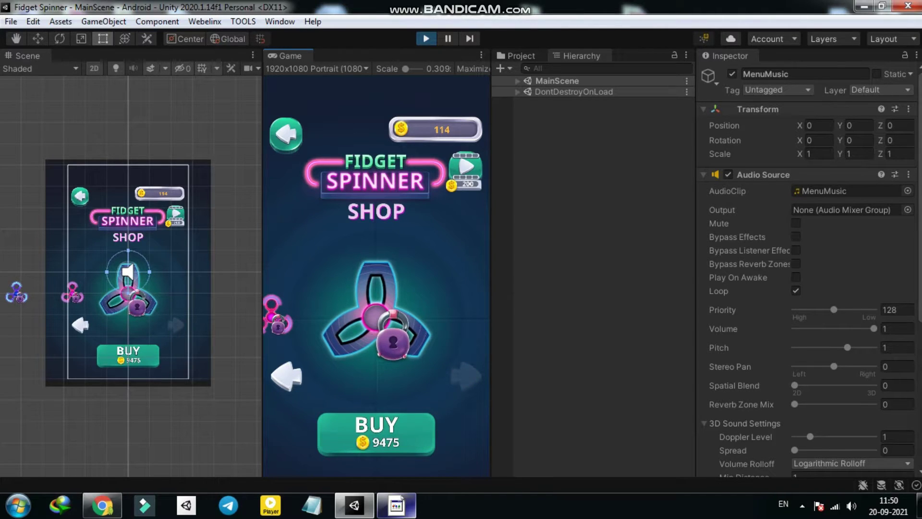
pyautogui.press('Escape')
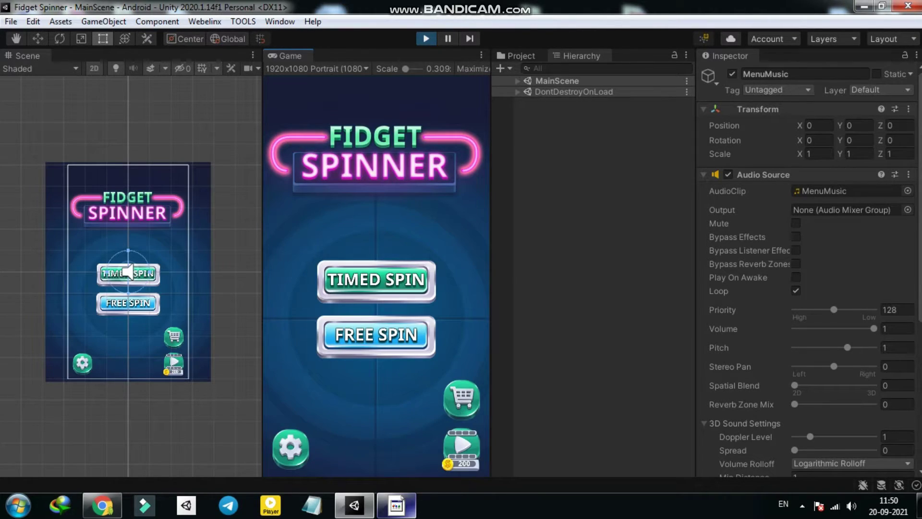
# Try the reward video, dismiss 'Video Not Available', then open and close the Settings popup.
pyautogui.click(462, 445)
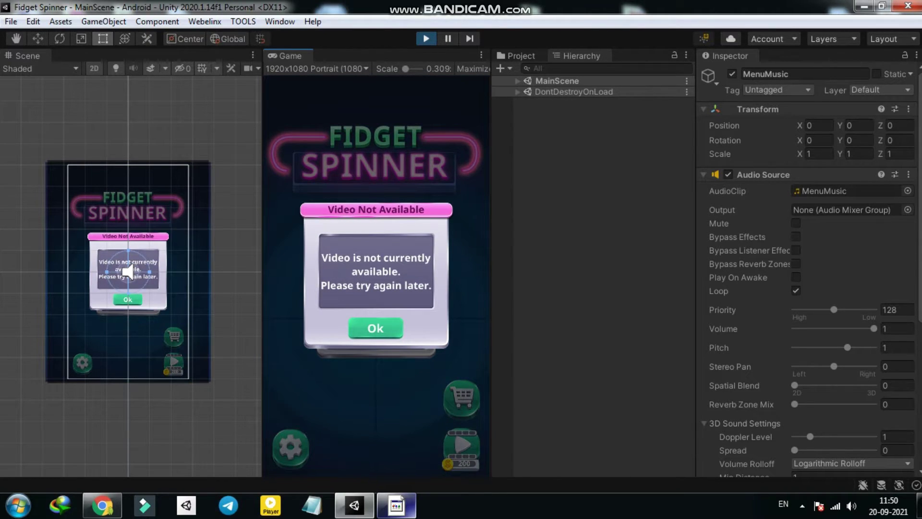
pyautogui.click(373, 328)
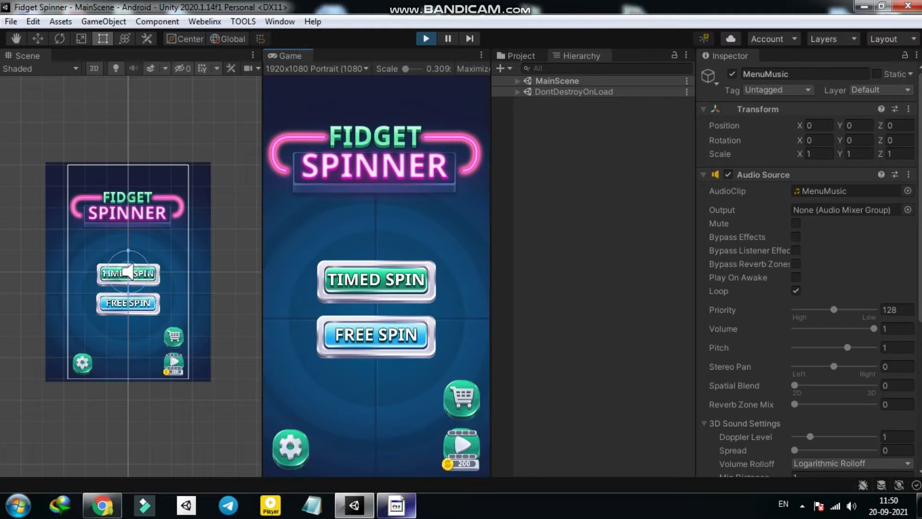
pyautogui.click(294, 447)
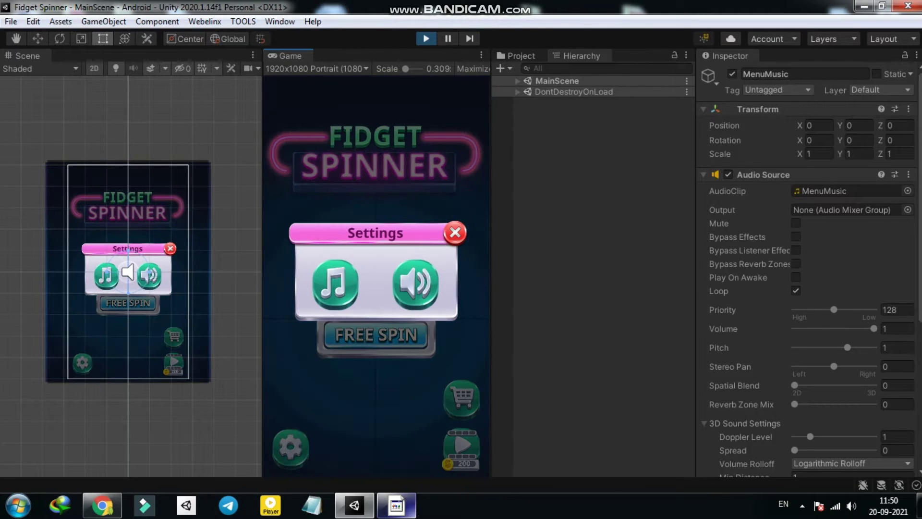
pyautogui.click(455, 233)
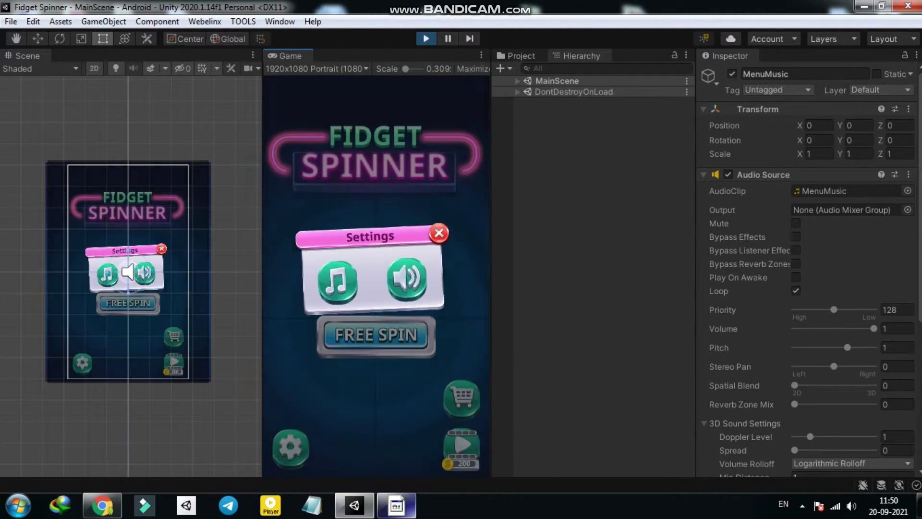
# Stop Play mode and inspect the AdsManager's AdMob App ID and Banner Ad Mob Id fields.
pyautogui.hotkey('ctrl', 'p')
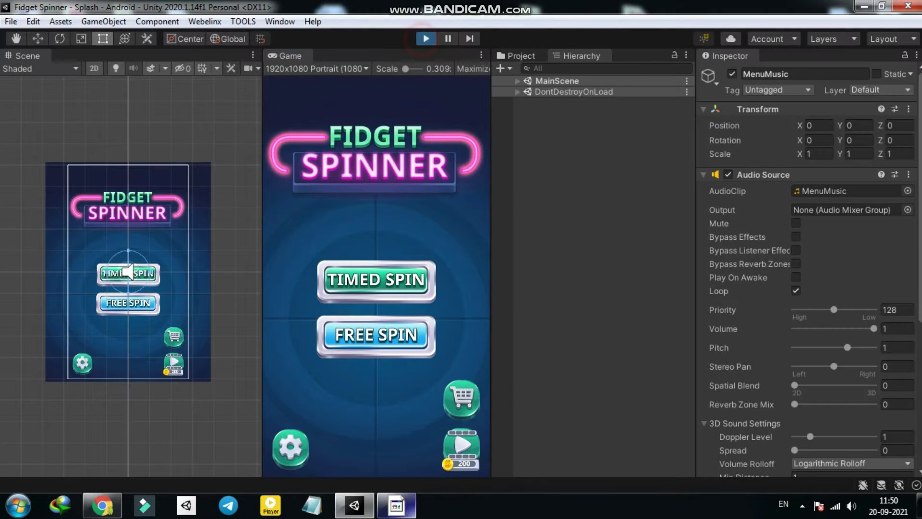
pyautogui.click(568, 287)
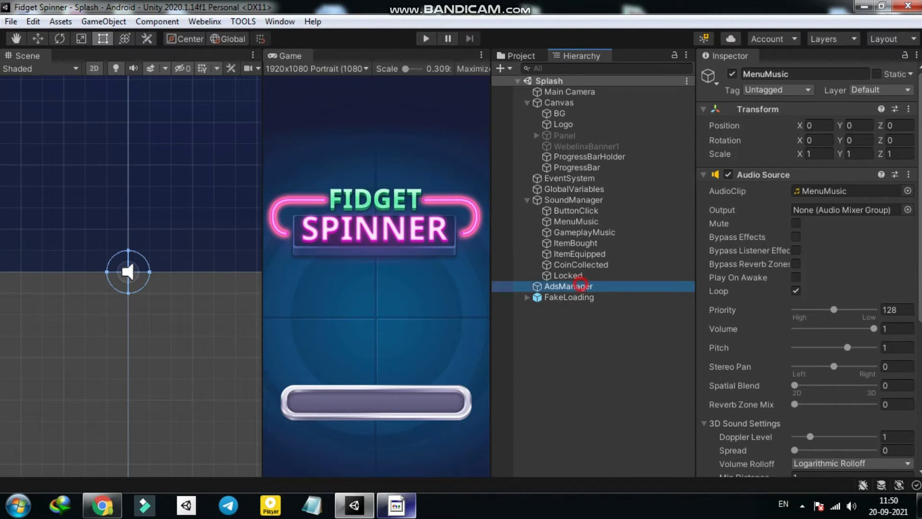
pyautogui.click(855, 223)
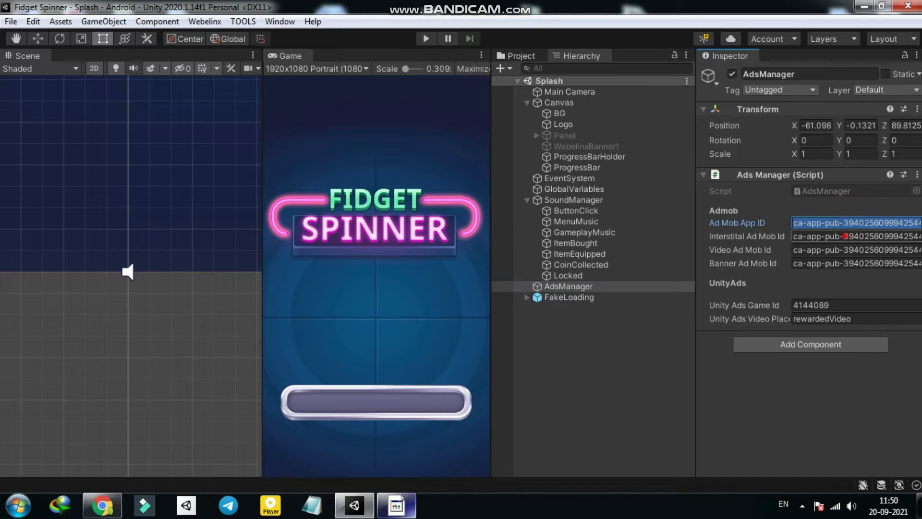
pyautogui.press('Tab')
pyautogui.press('Tab')
pyautogui.click(855, 263)
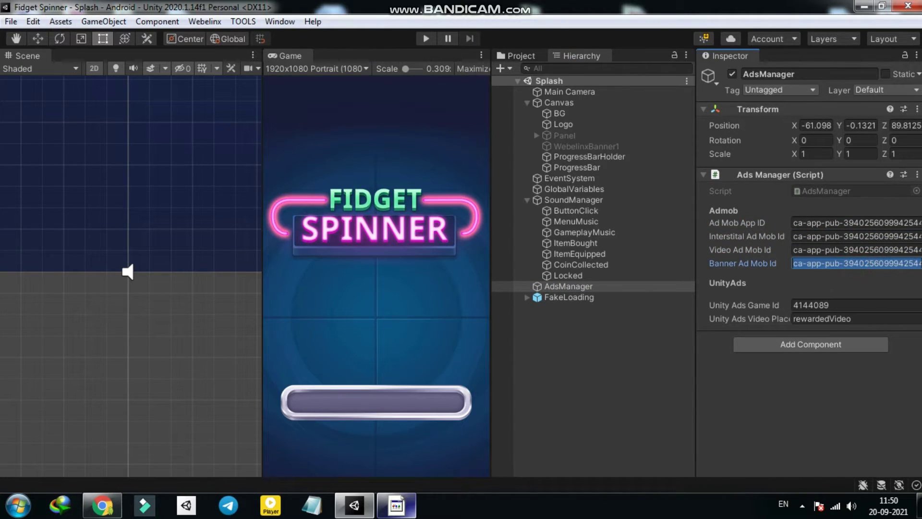
# Check the Android AdMob App ID in Google Mobile Ads settings, then bring up Build Settings.
pyautogui.click(60, 22)
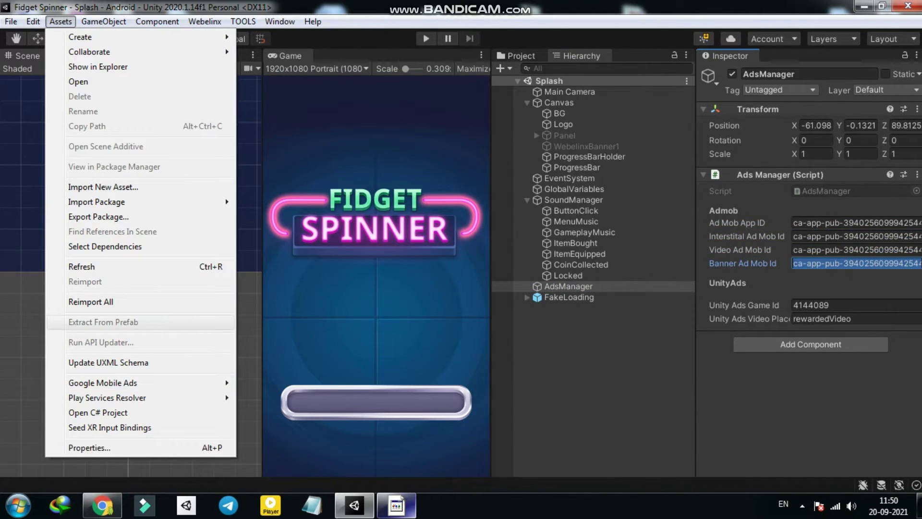
pyautogui.click(269, 383)
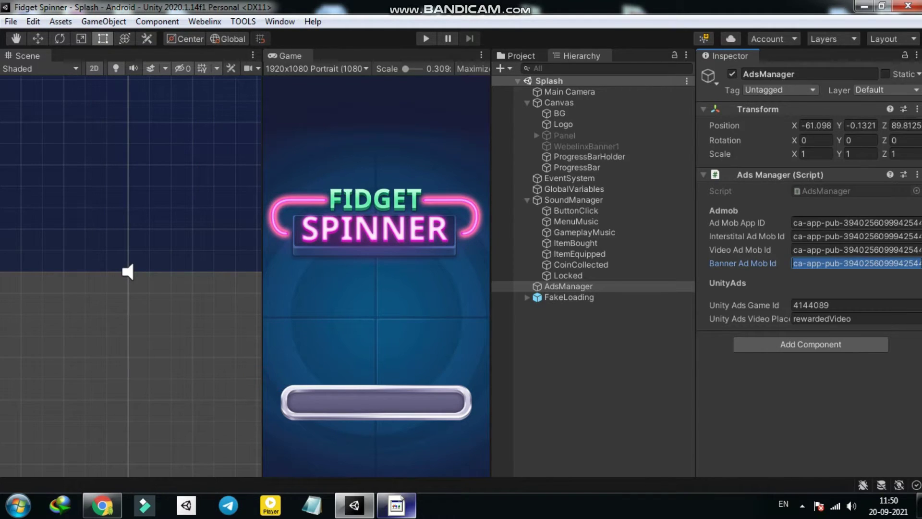
pyautogui.click(855, 185)
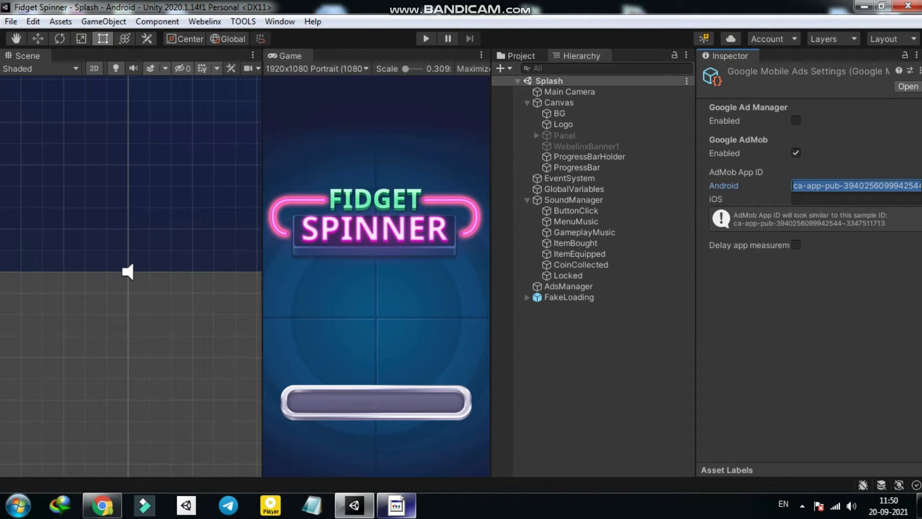
pyautogui.click(10, 21)
pyautogui.click(28, 155)
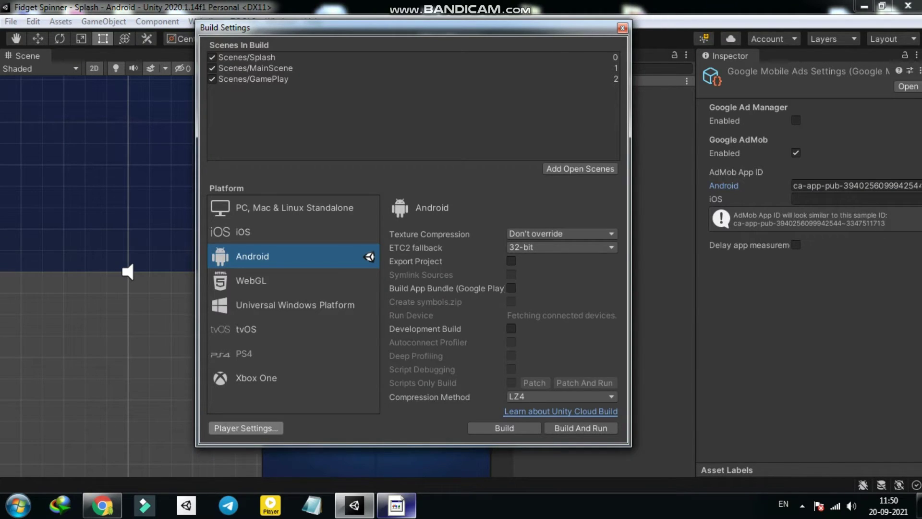
# Open the Android Player Settings and review the company name, product name and version.
pyautogui.click(245, 428)
pyautogui.click(436, 63)
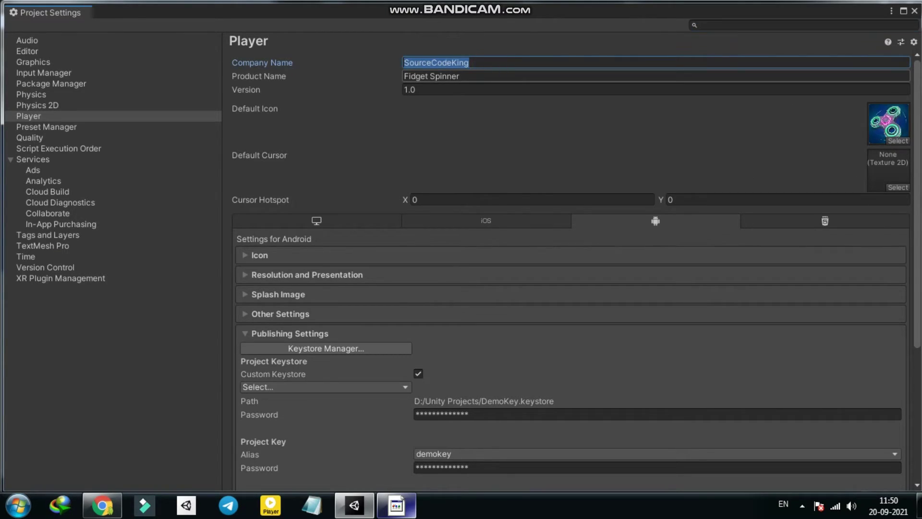
pyautogui.click(432, 76)
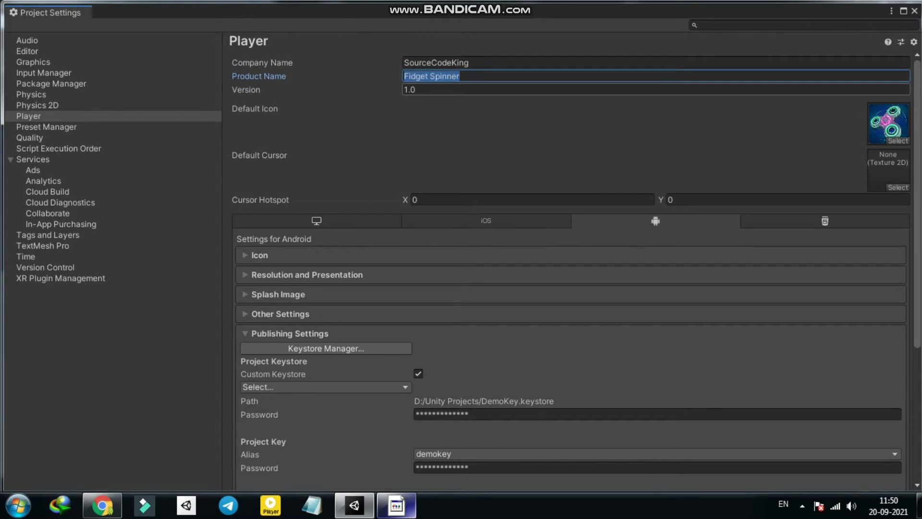
pyautogui.click(409, 90)
# Set Default Orientation to Portrait under Resolution and Presentation.
pyautogui.scroll(-3, 572, 265)
pyautogui.click(307, 193)
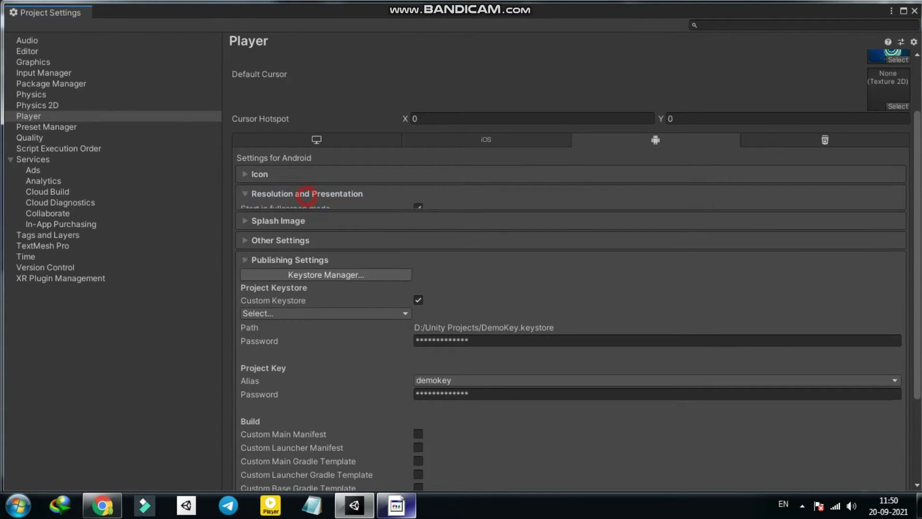
pyautogui.click(447, 324)
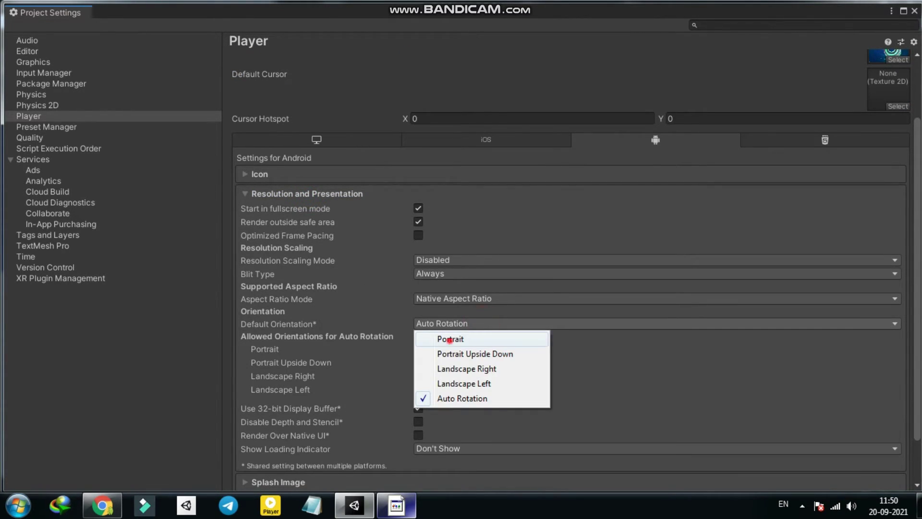
pyautogui.click(447, 340)
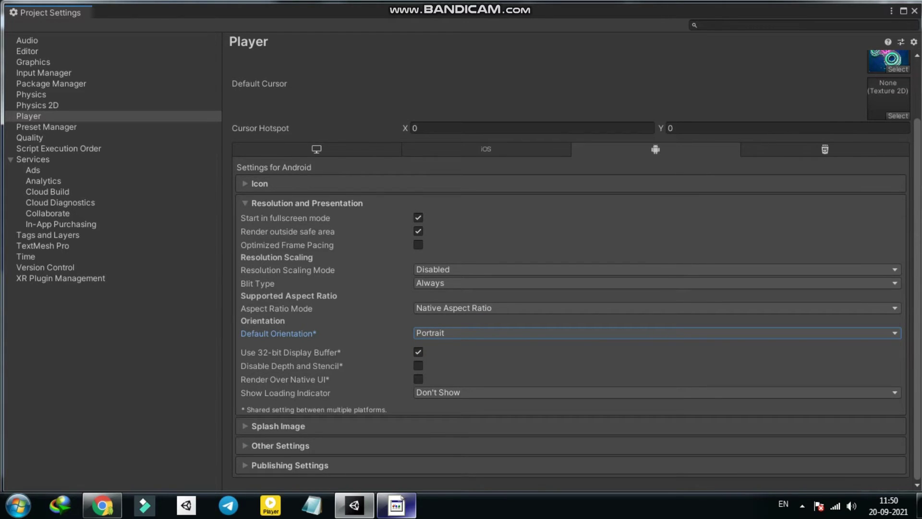
pyautogui.click(396, 452)
# Review package name, version and bundle version code, keeping minimum API level at Android 4.4.
pyautogui.scroll(-5, 396, 451)
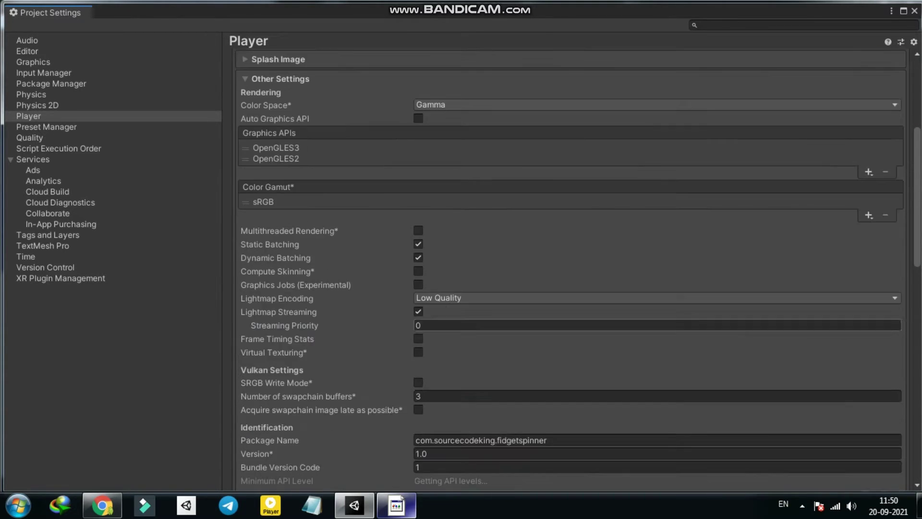
pyautogui.scroll(-4, 397, 452)
pyautogui.scroll(-3, 567, 269)
pyautogui.click(480, 156)
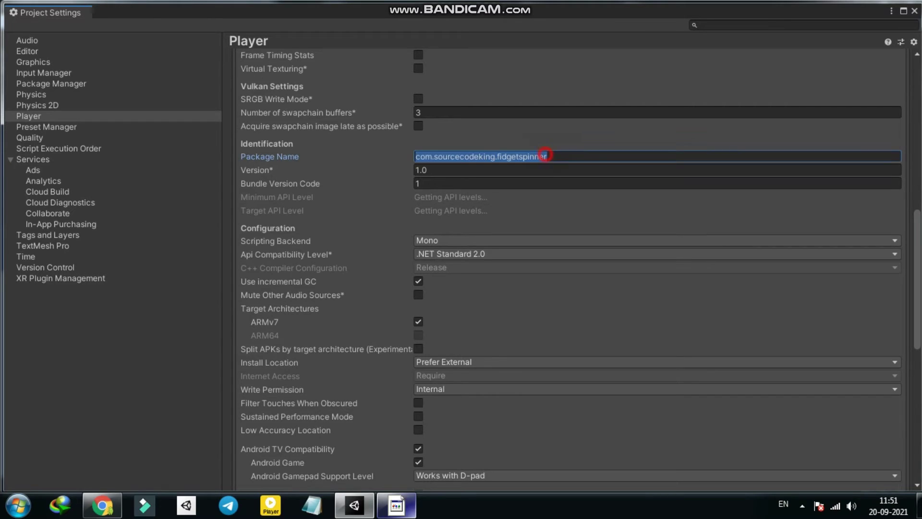
pyautogui.click(456, 170)
pyautogui.click(434, 183)
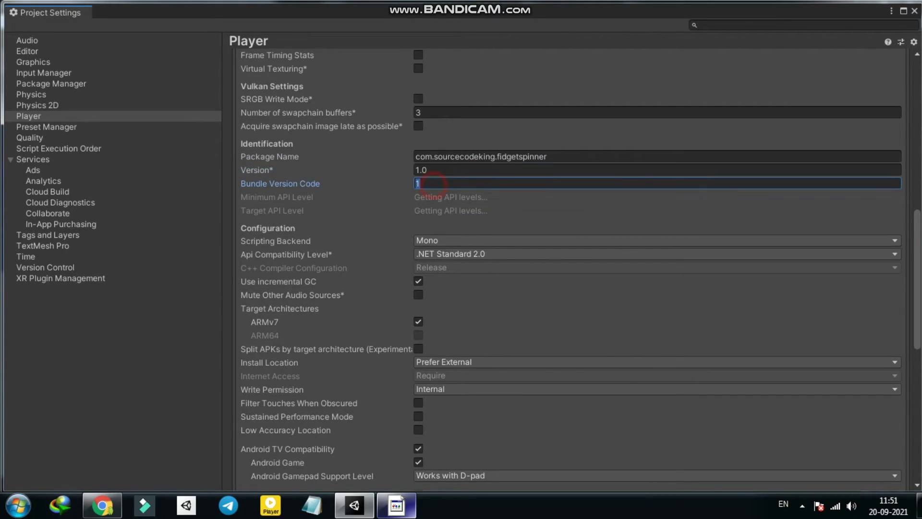
pyautogui.click(480, 196)
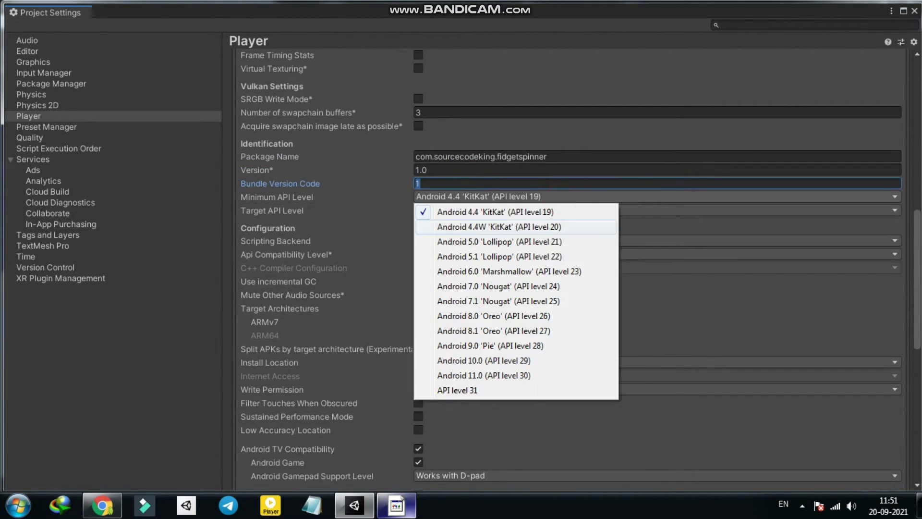
pyautogui.click(527, 212)
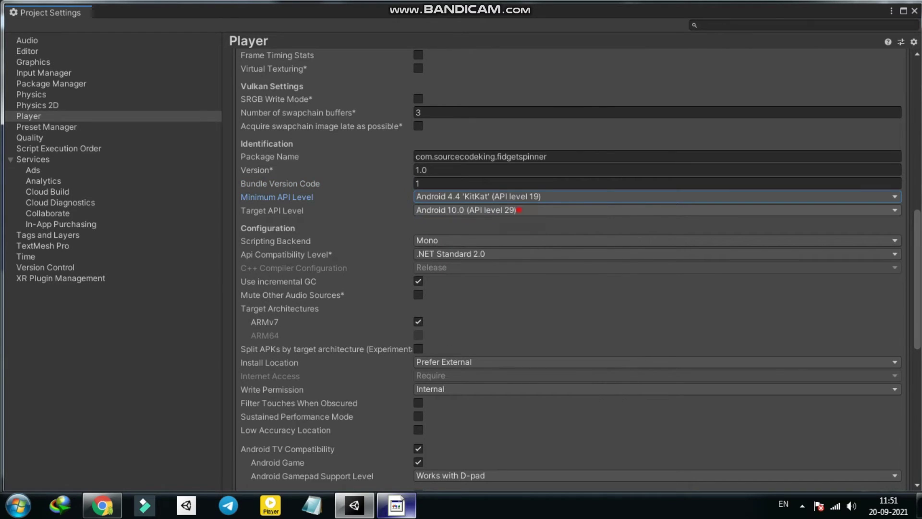
# Set target API level 31, IL2CPP scripting backend, .NET 4.x compatibility, and enable ARM64.
pyautogui.click(528, 210)
pyautogui.click(477, 388)
pyautogui.click(486, 241)
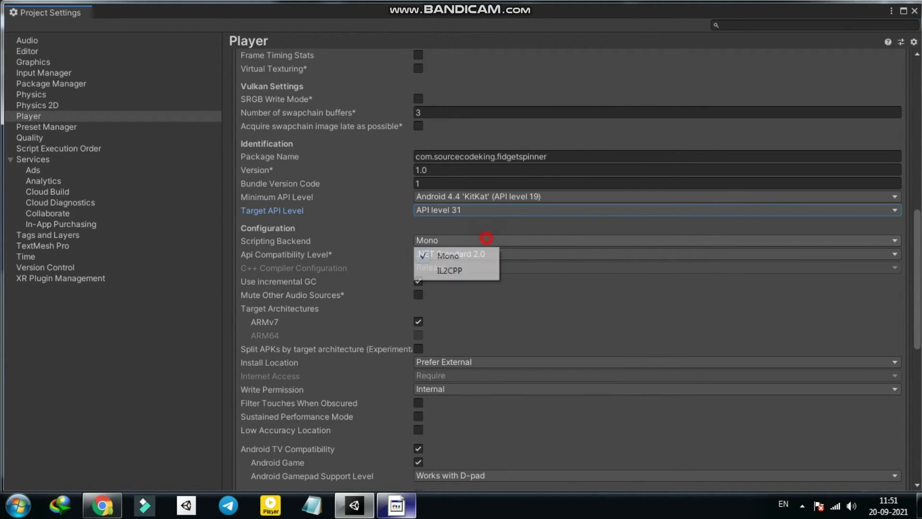
pyautogui.click(449, 271)
pyautogui.click(460, 254)
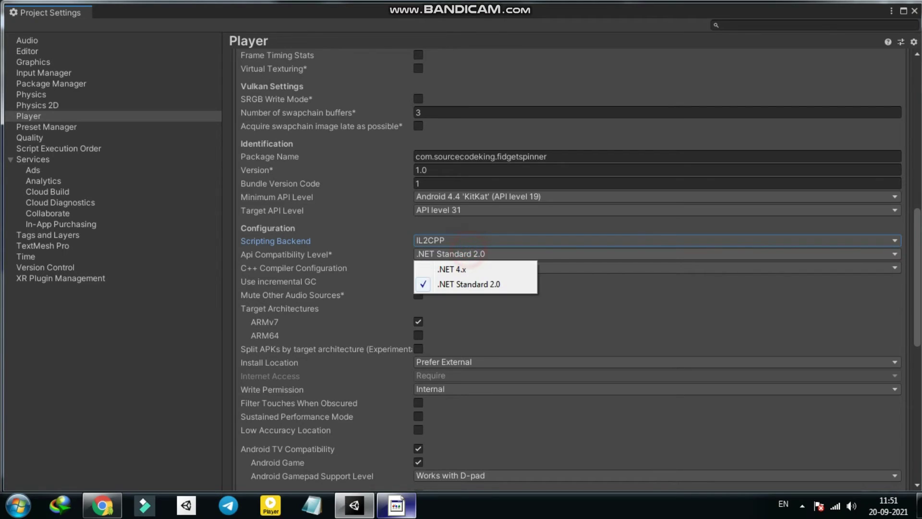
pyautogui.click(454, 264)
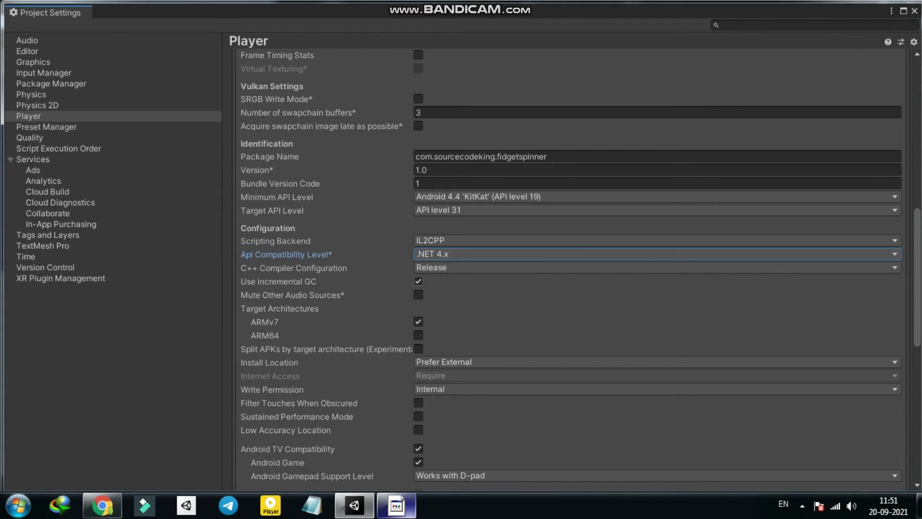
pyautogui.click(417, 336)
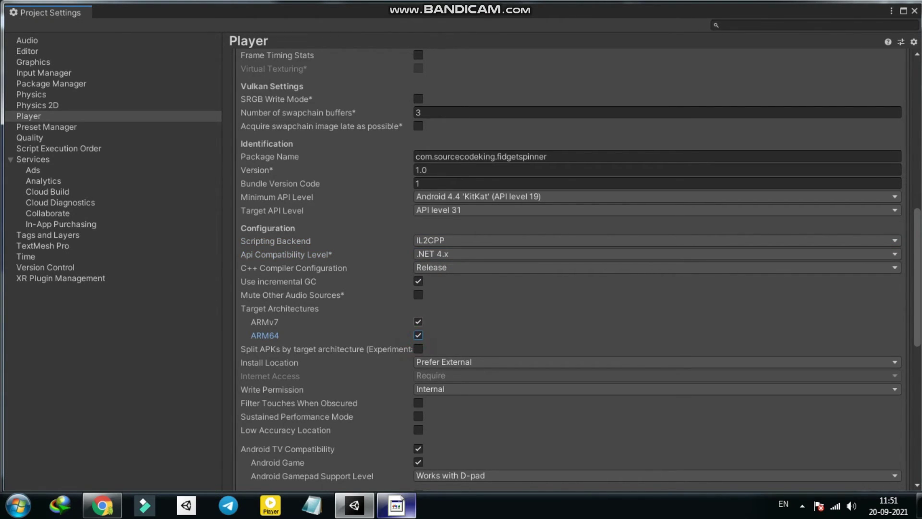
pyautogui.scroll(-10, 418, 336)
# Review the DemoKey.keystore signing with alias demokey in Publishing Settings, then close Project Settings.
pyautogui.scroll(-1, 572, 269)
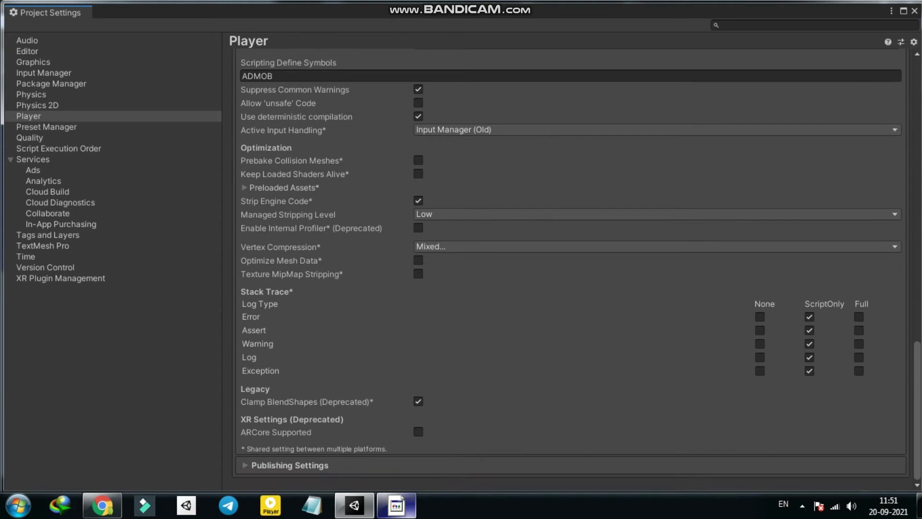
pyautogui.click(289, 465)
pyautogui.click(484, 201)
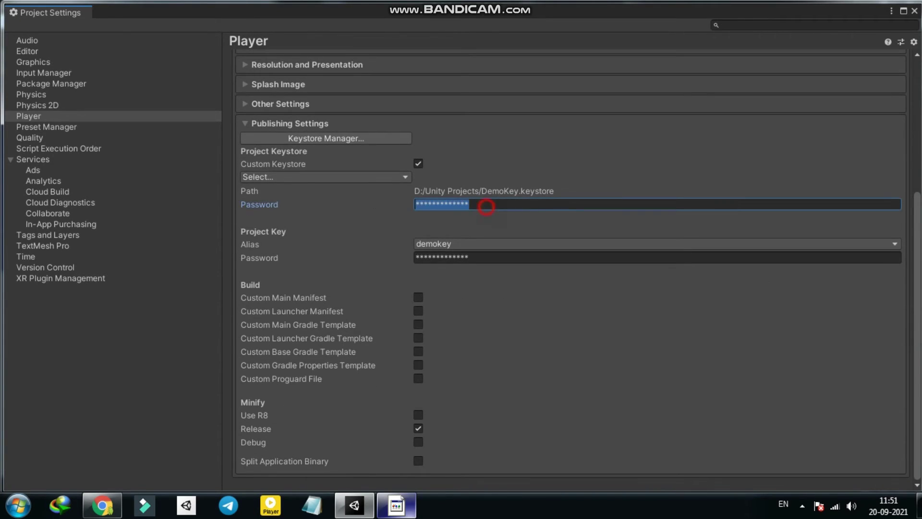
pyautogui.click(480, 253)
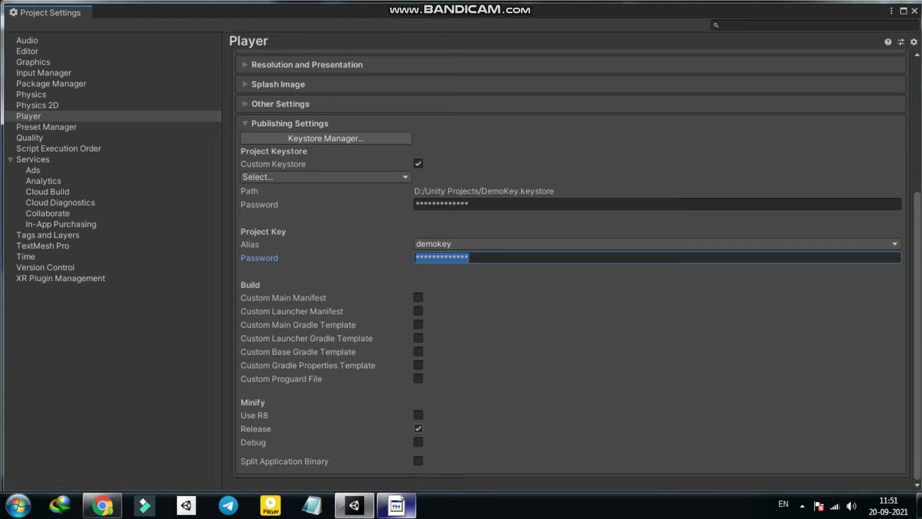
pyautogui.click(419, 428)
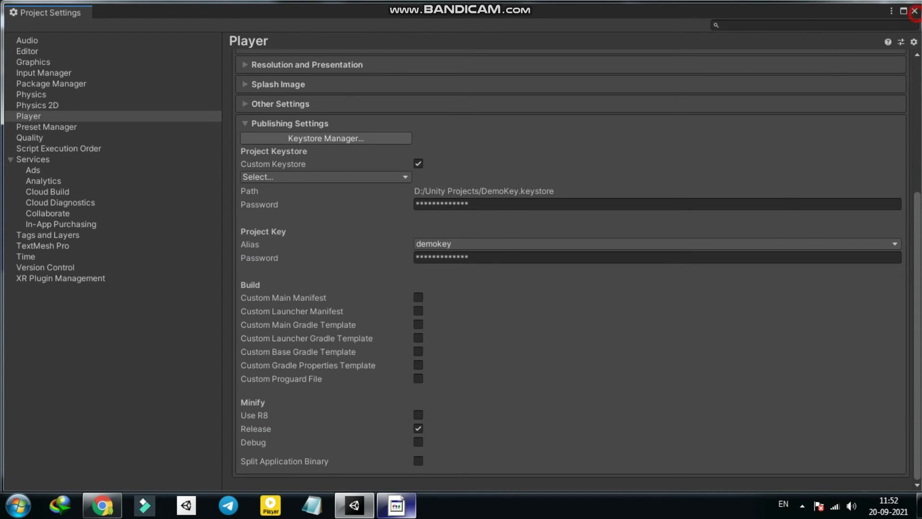
pyautogui.click(915, 10)
pyautogui.click(637, 8)
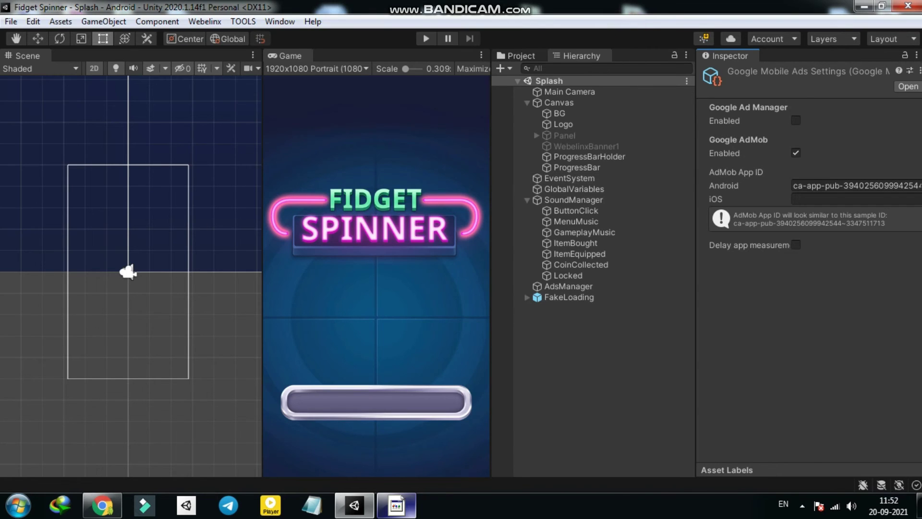